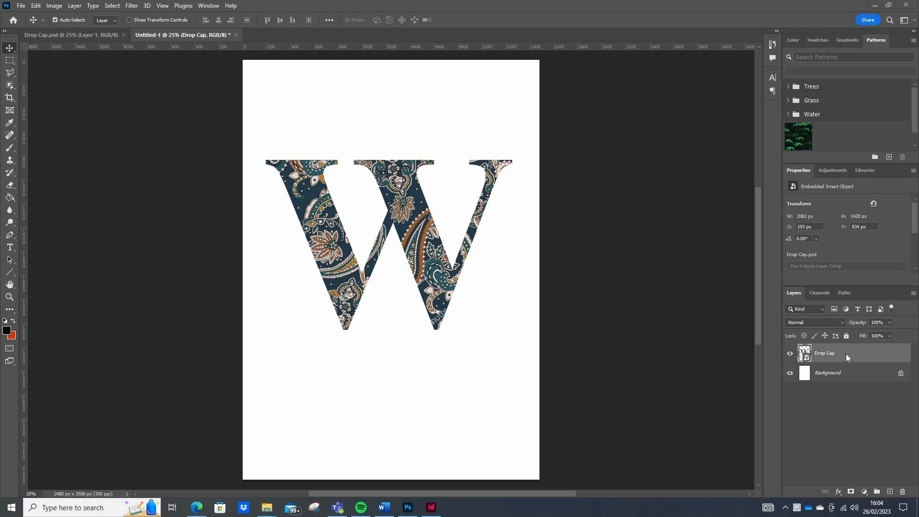
Open the Blending Options of the Drop Cap layer and set its opacity to 97%
right_click(855, 352)
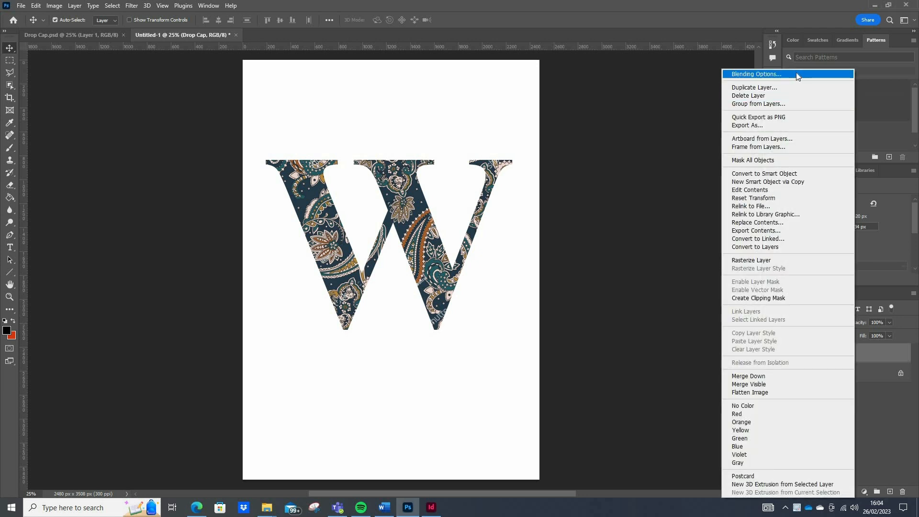
left_click(898, 433)
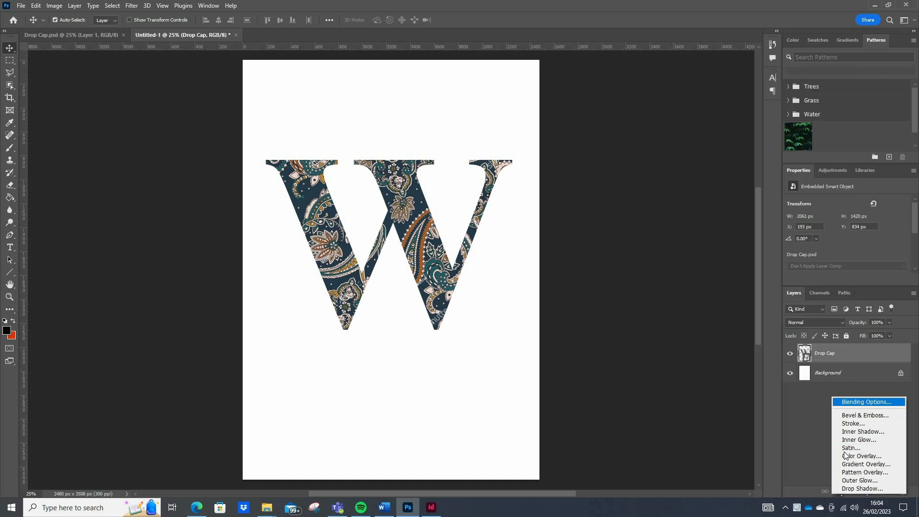
right_click(860, 352)
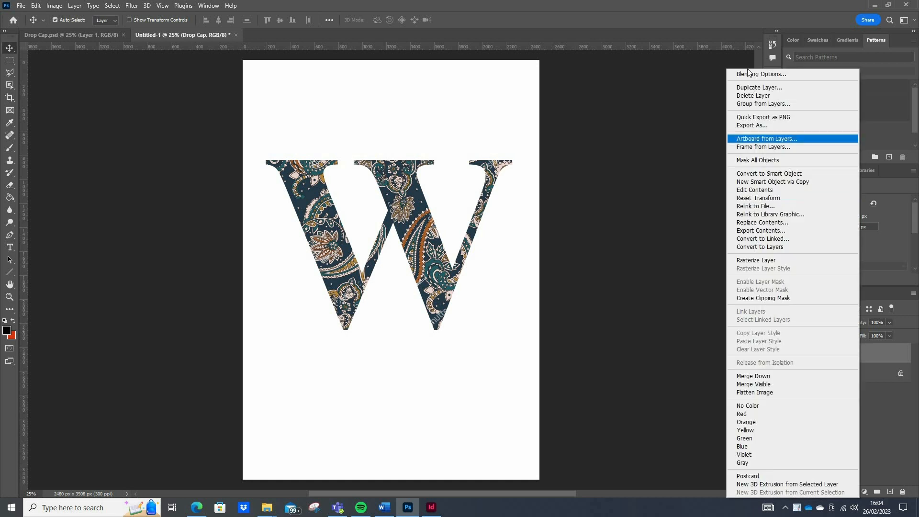
left_click(778, 75)
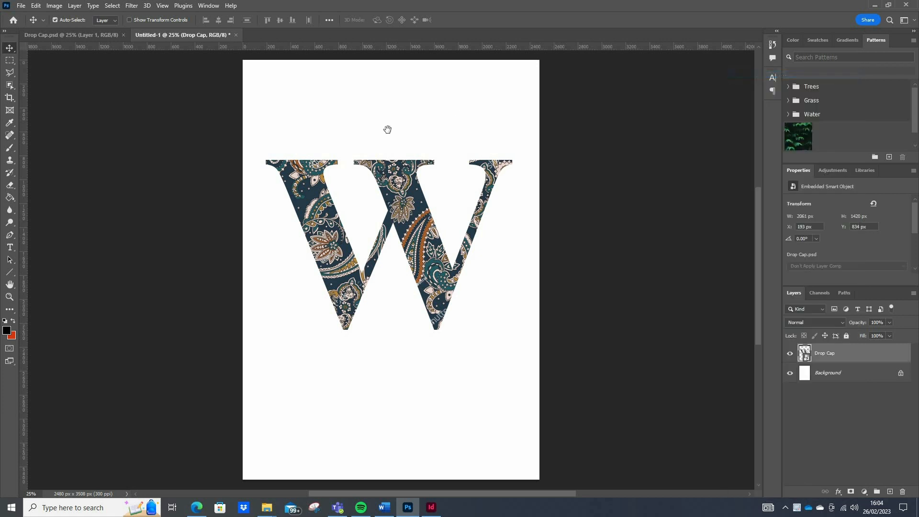
left_click_drag(698, 82, 751, 86)
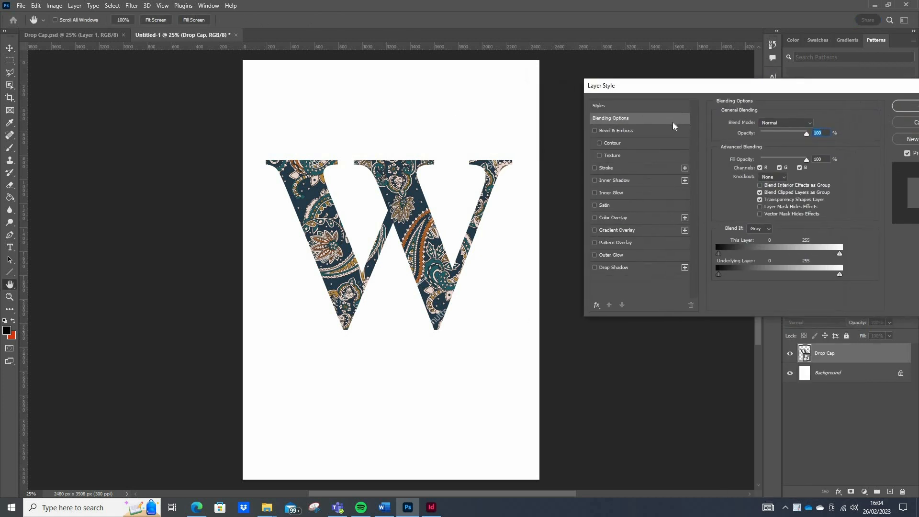
key("Down")
key("Down")
key("Down")
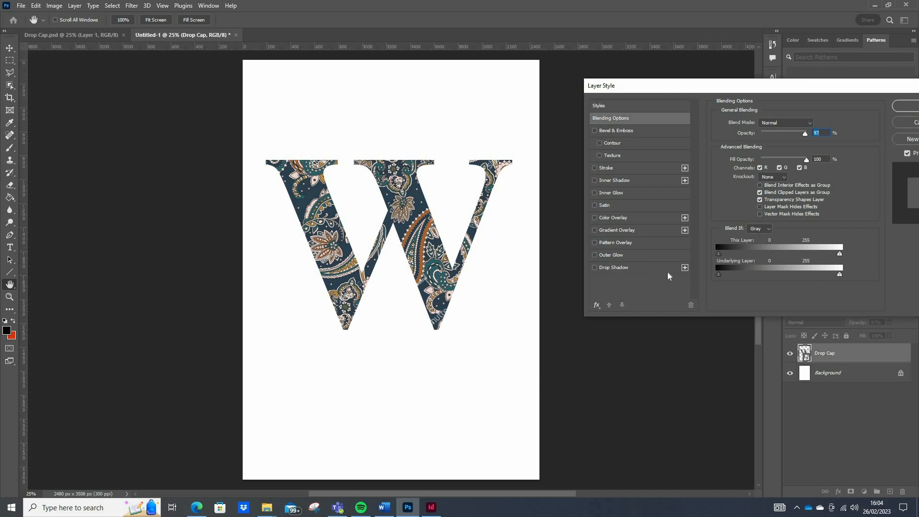
Turn on a Drop Shadow for the Drop Cap layer in black (000000) with the Normal blend mode
left_click(613, 267)
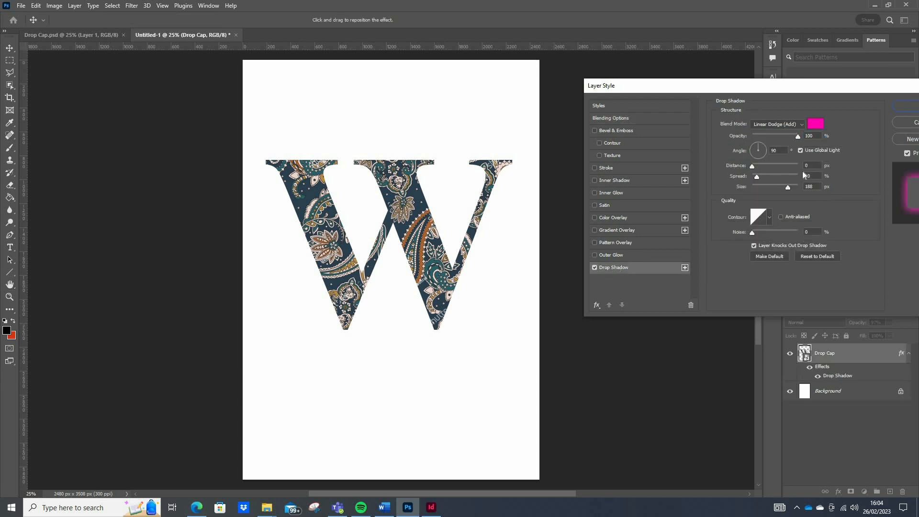
left_click(815, 123)
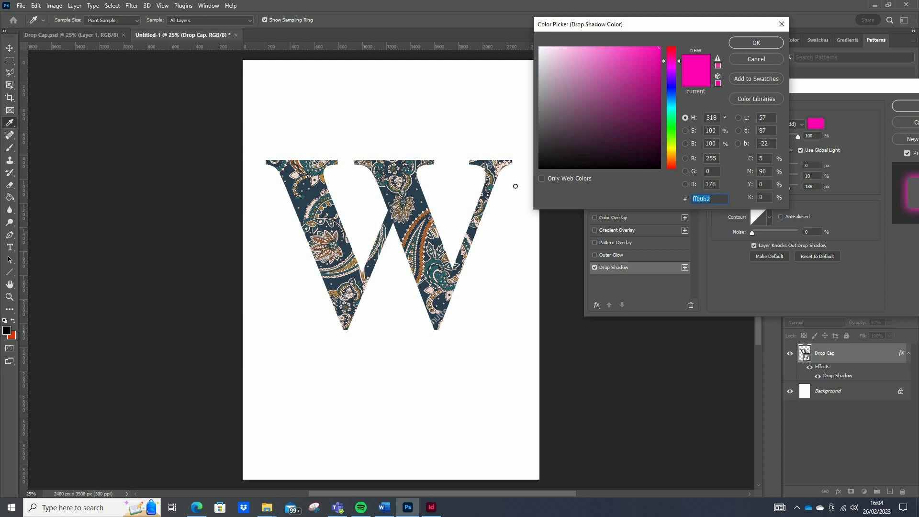
type("000000")
key("Return")
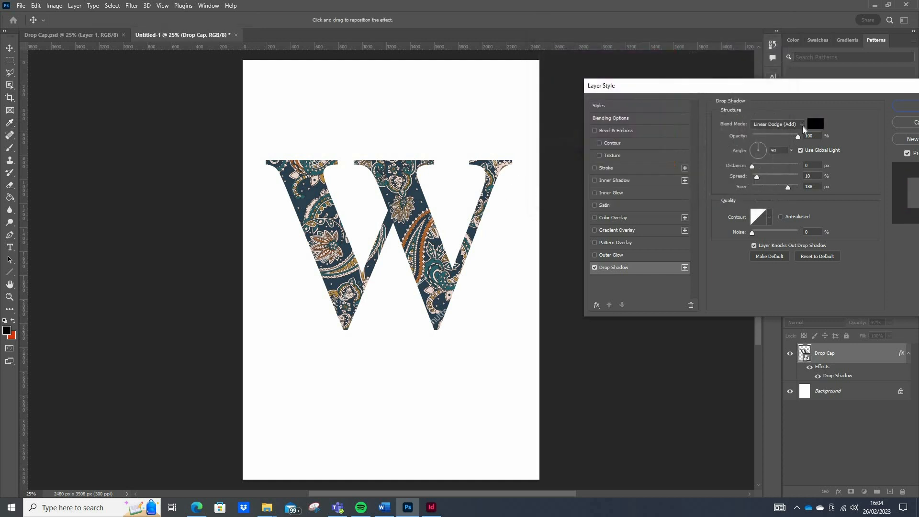
left_click(801, 124)
left_click(761, 135)
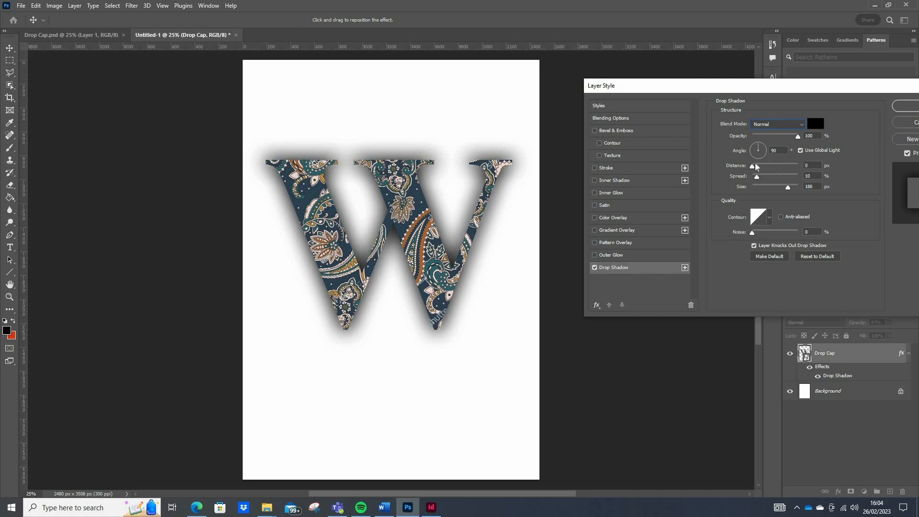
Set the drop shadow to 36% opacity, 22 px distance, 23% spread and 7 px size
left_click_drag(787, 187, 767, 166)
left_click_drag(799, 137, 768, 137)
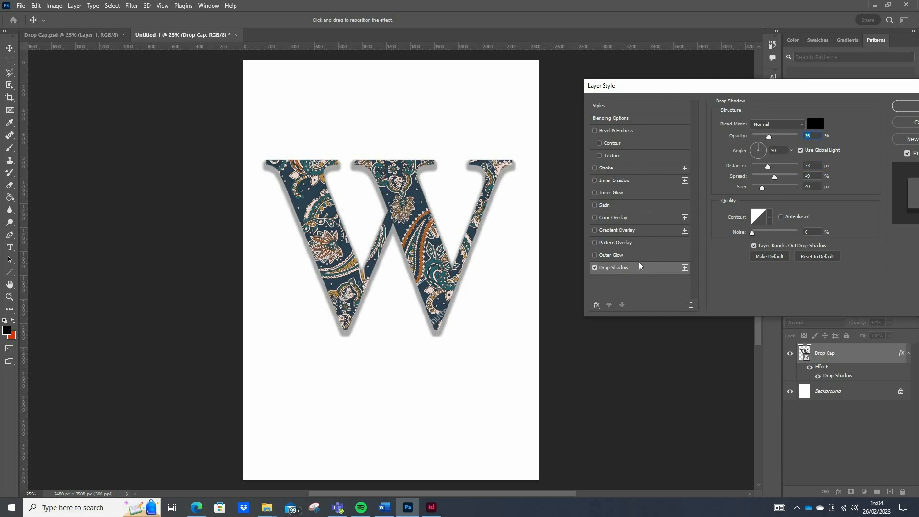
left_click_drag(775, 177, 756, 190)
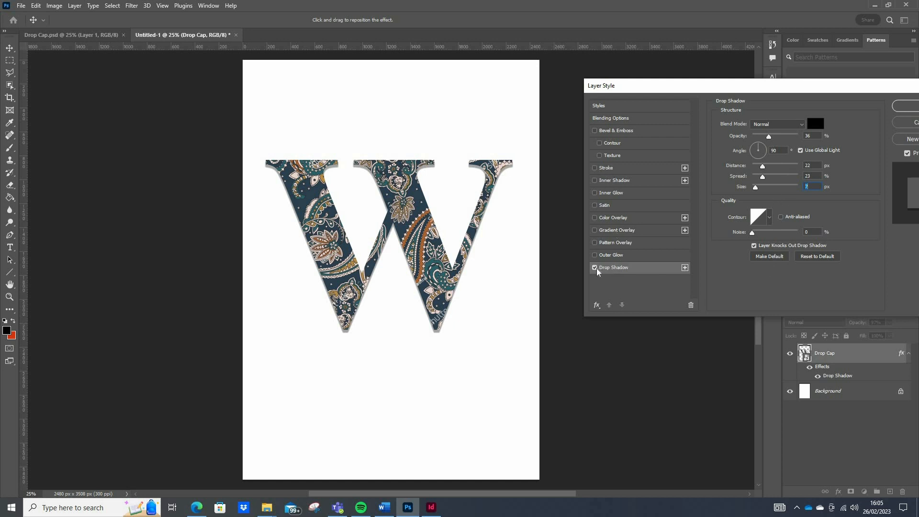
Try a 21 px black outside Stroke around the letter W, and turn the effect off again
left_click(607, 167)
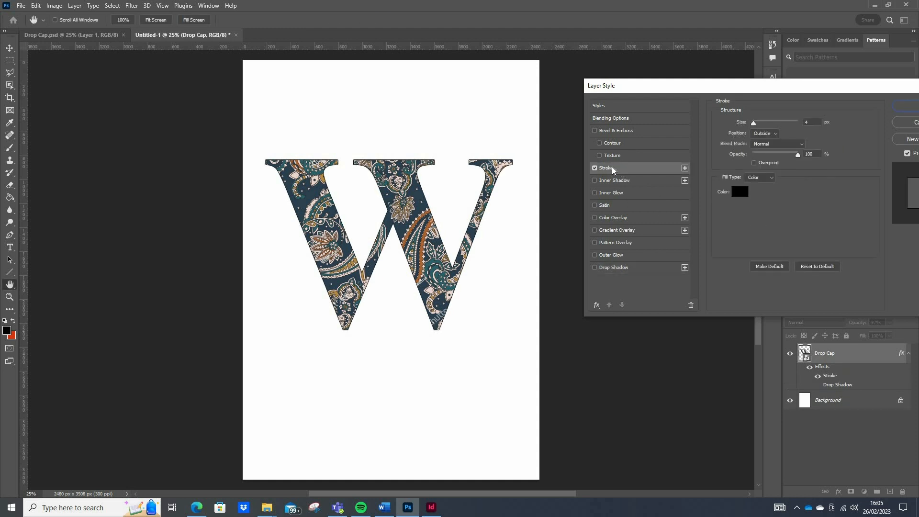
left_click_drag(753, 122, 759, 124)
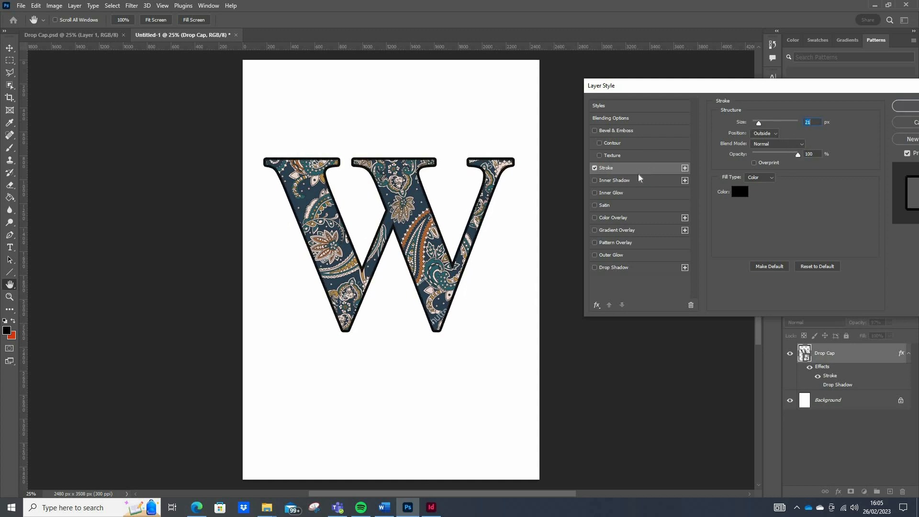
left_click(594, 167)
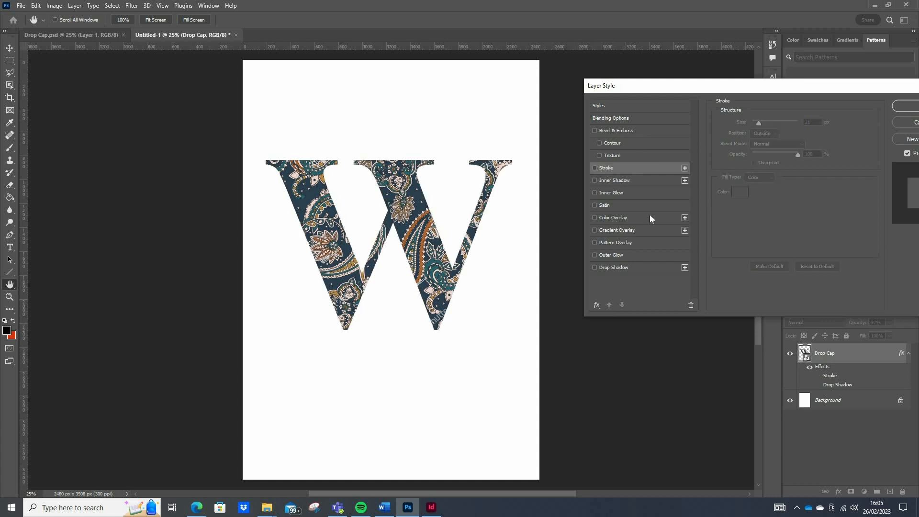
Try an Inner Bevel on the letter with 313% depth, 62 px size and 5 px soften, and turn it off again
left_click(629, 131)
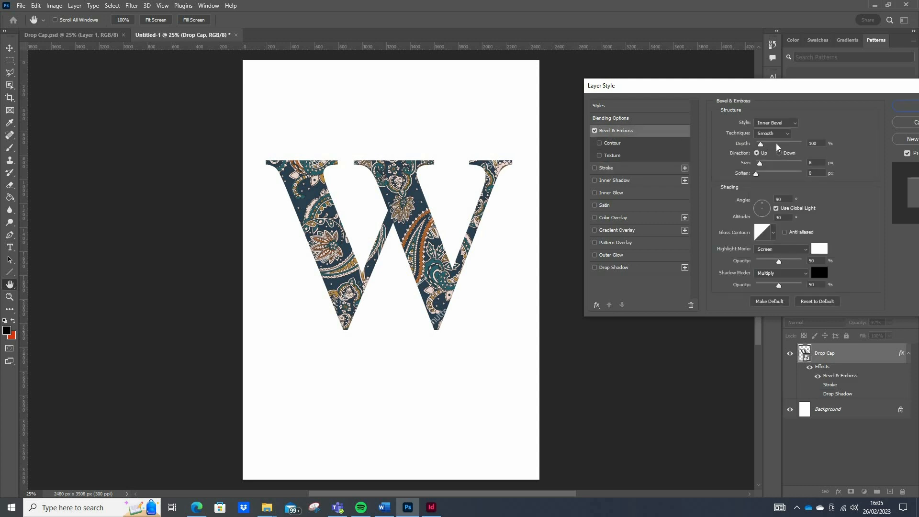
left_click_drag(777, 146, 766, 174)
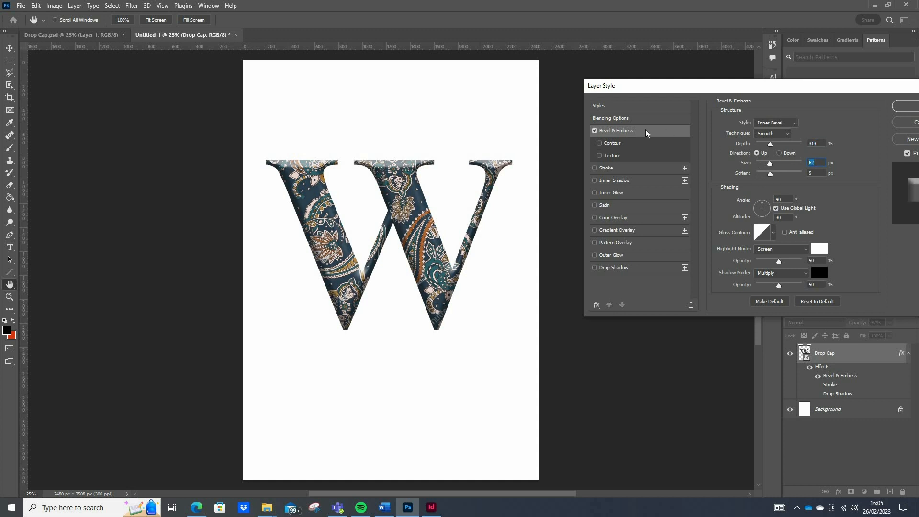
left_click(594, 131)
left_click(595, 167)
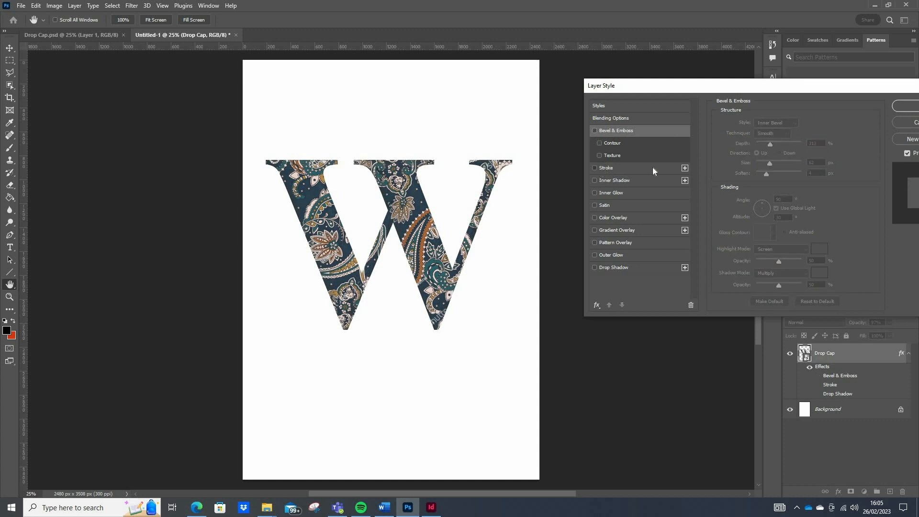
left_click(595, 168)
Try an Inner Shadow on the letter with increased opacity and distance, and turn it off again
left_click(613, 179)
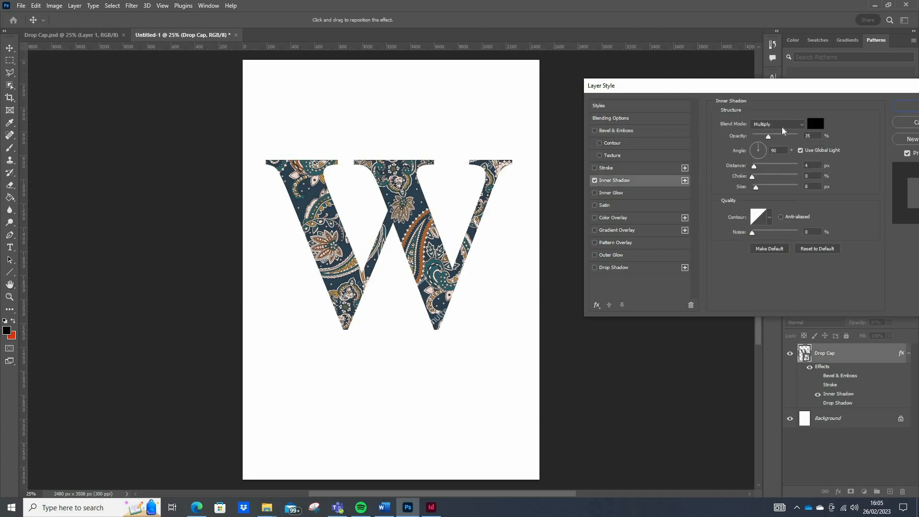
left_click_drag(768, 136, 763, 165)
left_click(594, 181)
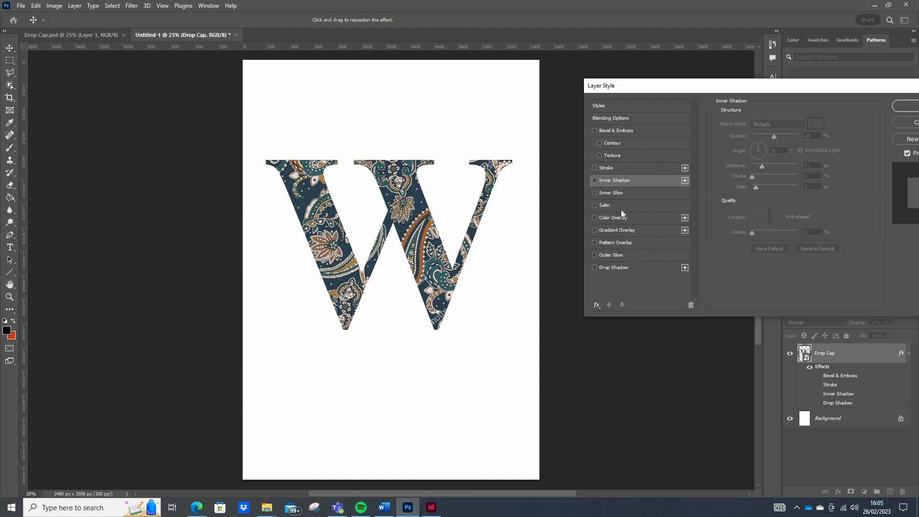
Turn the Drop Shadow back on with 59 px distance, 46% spread and 43 px size
left_click(640, 268)
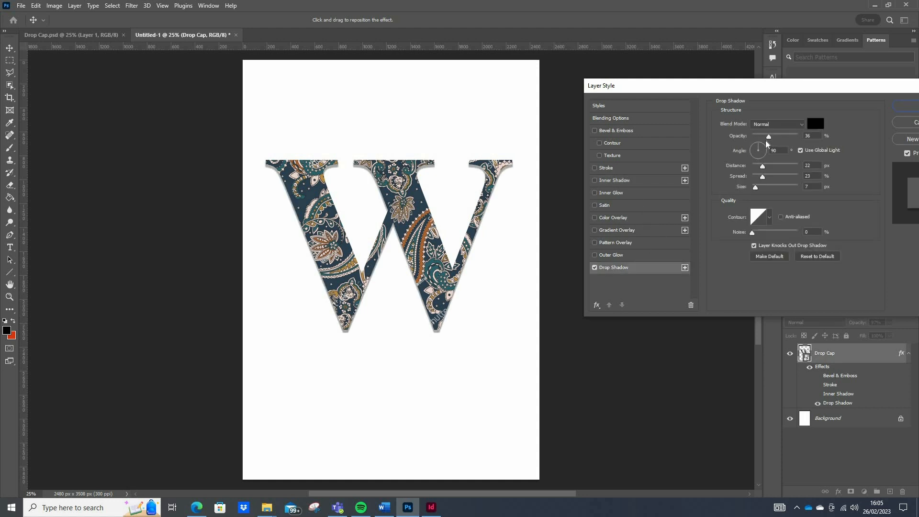
left_click_drag(764, 167, 764, 188)
left_click(773, 176)
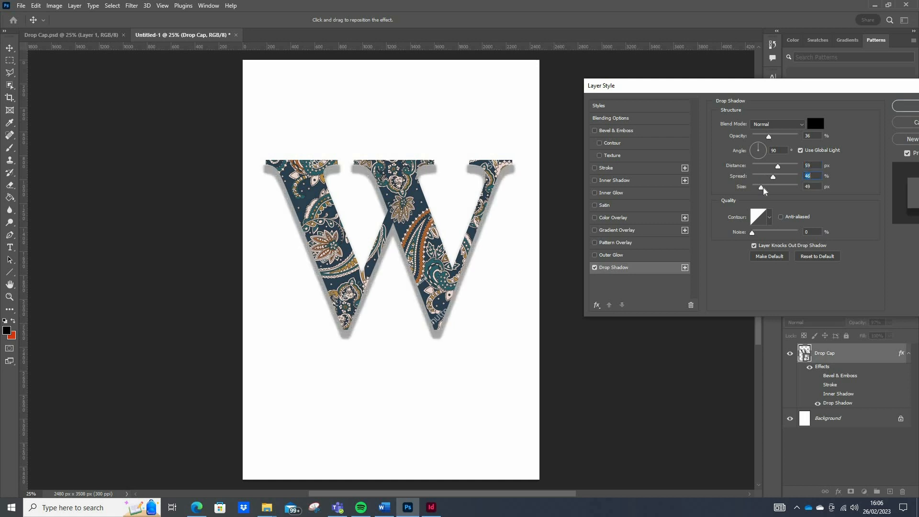
Try the drop shadow's blend modes in sequence from Dissolve past Lighten, and turn the shadow off
left_click(799, 124)
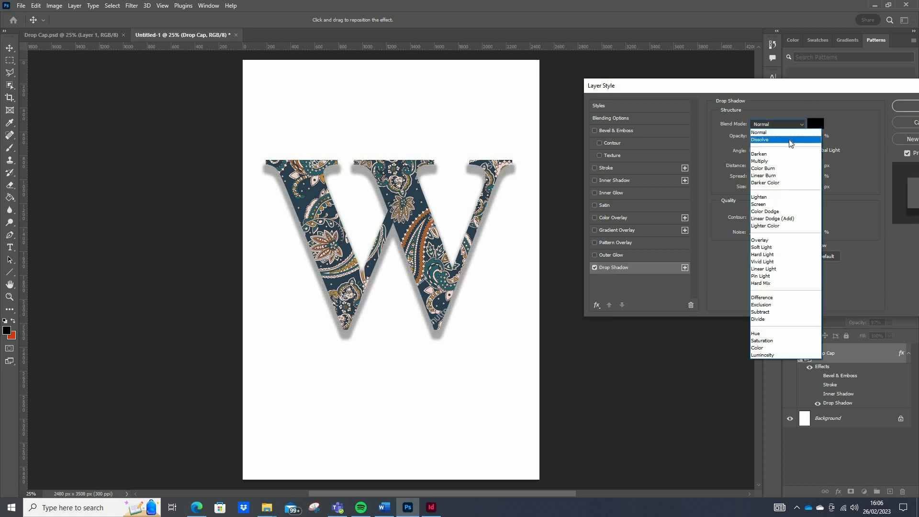
left_click(790, 140)
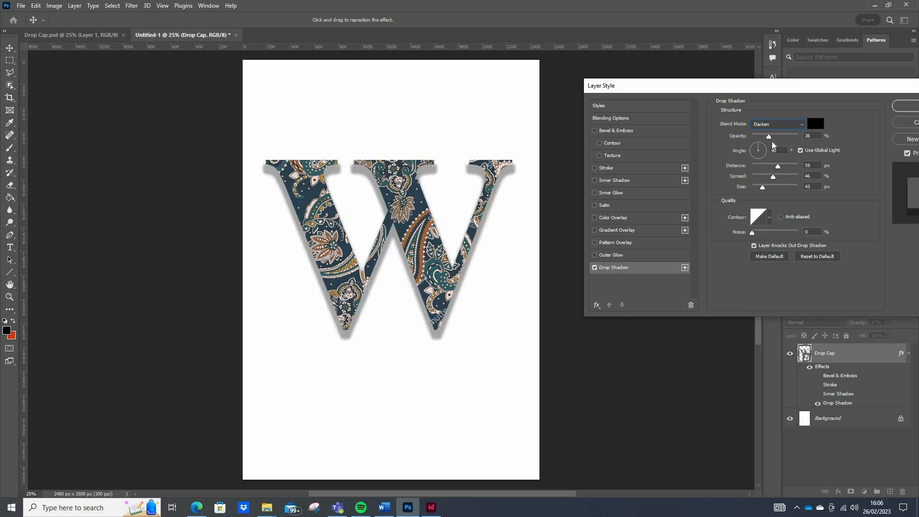
key("Down")
key("Down")
key("Down")
key("Down")
key("Down")
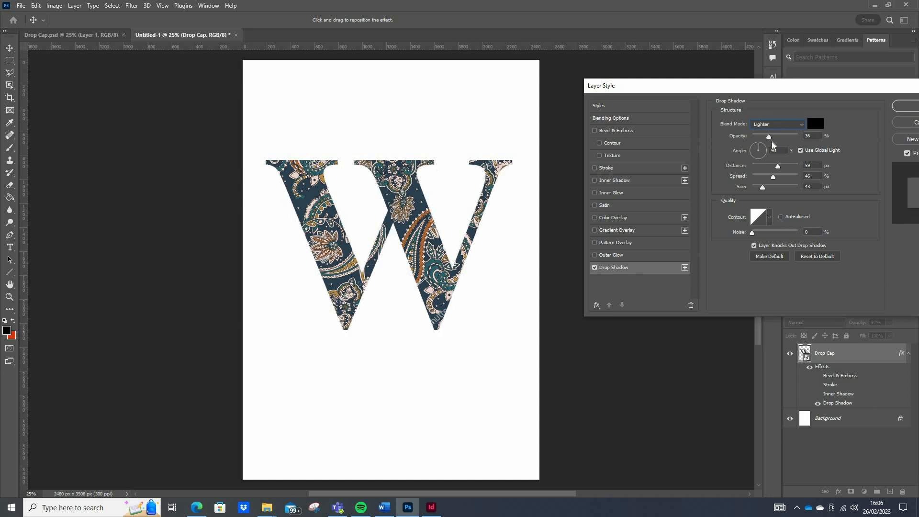
key("Down")
key("Down")
key("Down")
key("Down")
left_click(595, 267)
Turn on the purple Color Overlay for the letter and set its blend mode to Dissolve
left_click(598, 218)
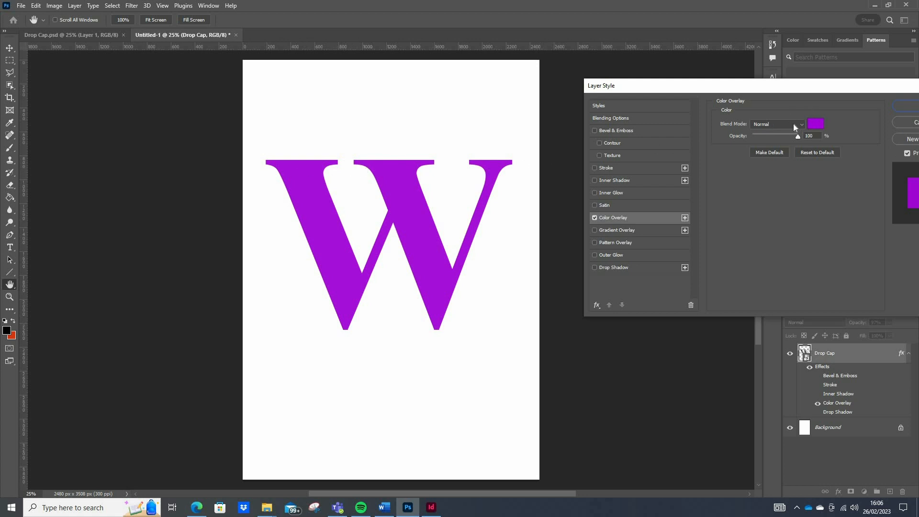
left_click(779, 124)
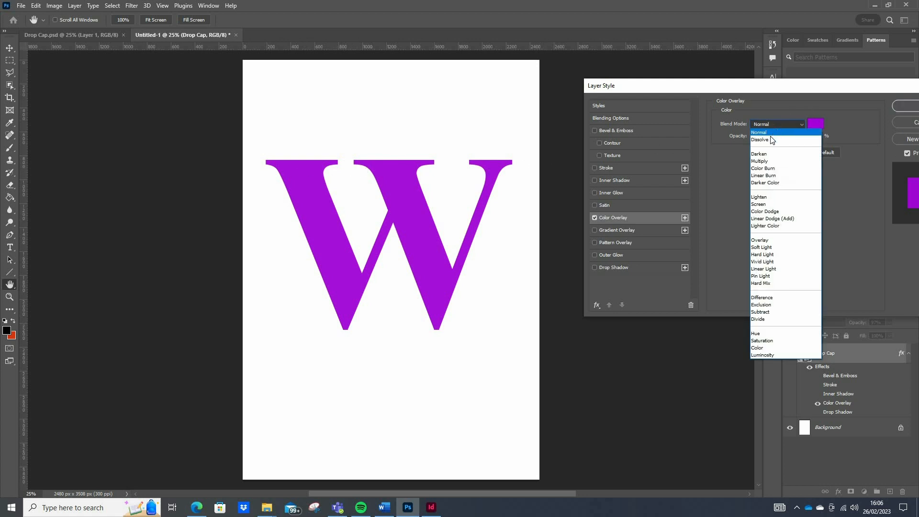
left_click(771, 135)
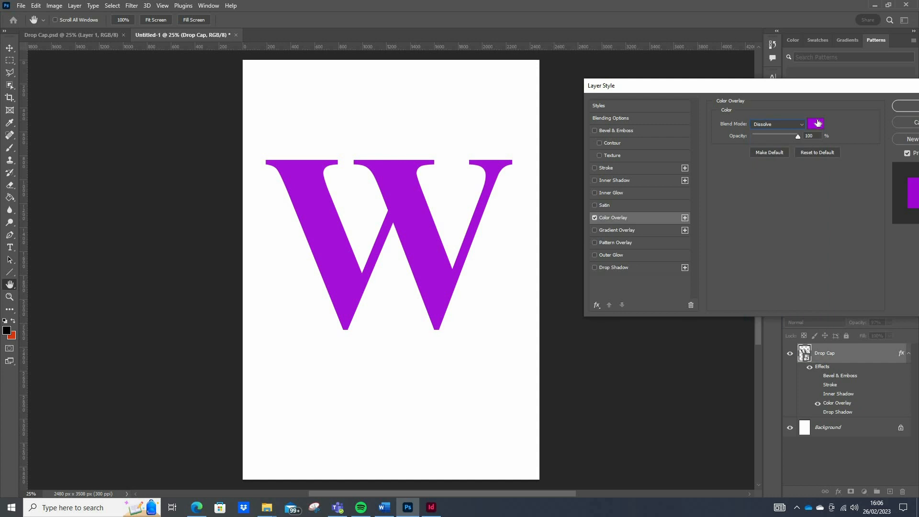
Try the color overlay's blend modes one after another, from Darken through Screen, Soft Light, Hard Mix and Hue to Color
key("Down")
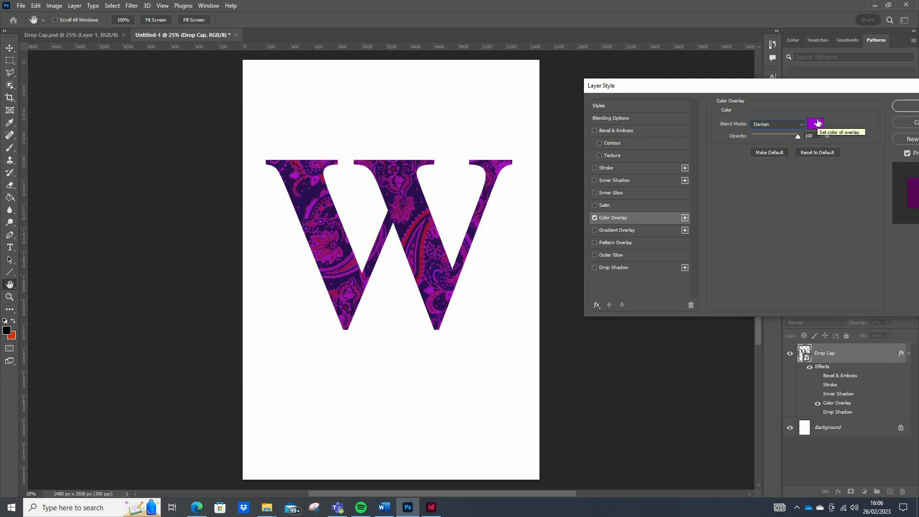
key("Down")
key("Down")
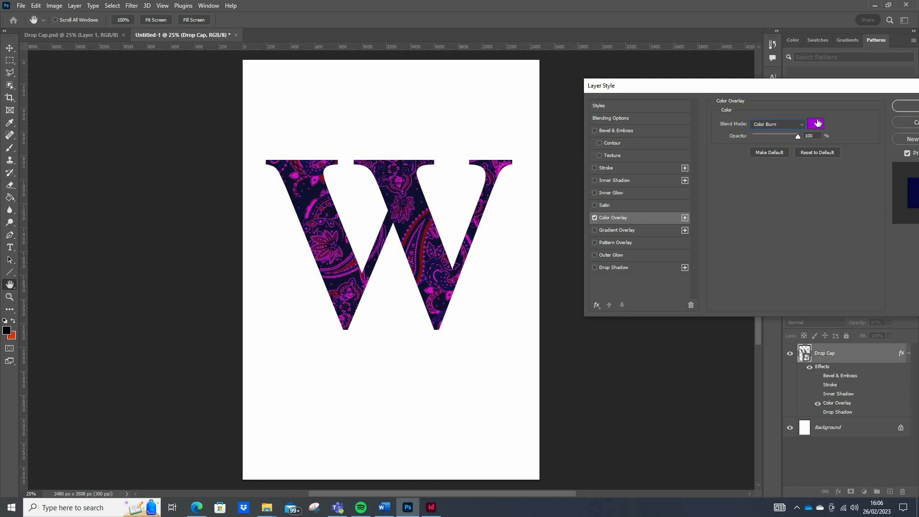
key("Down")
key("Down")
key("Down")
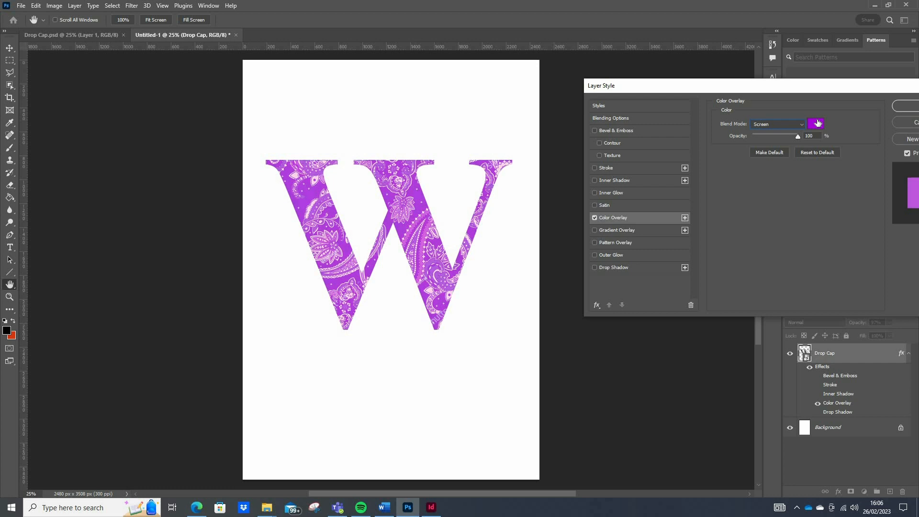
key("Down")
key("Down")
key("Down")
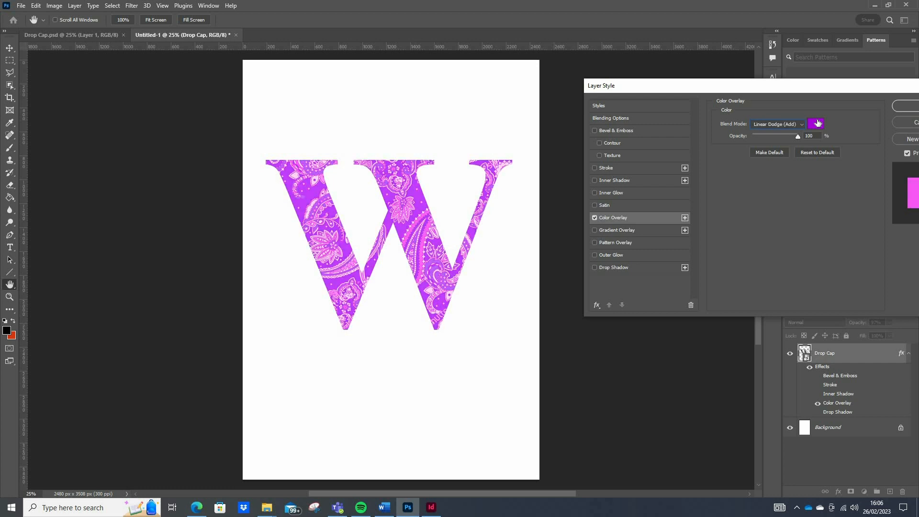
key("Down")
key("Down")
key("Down")
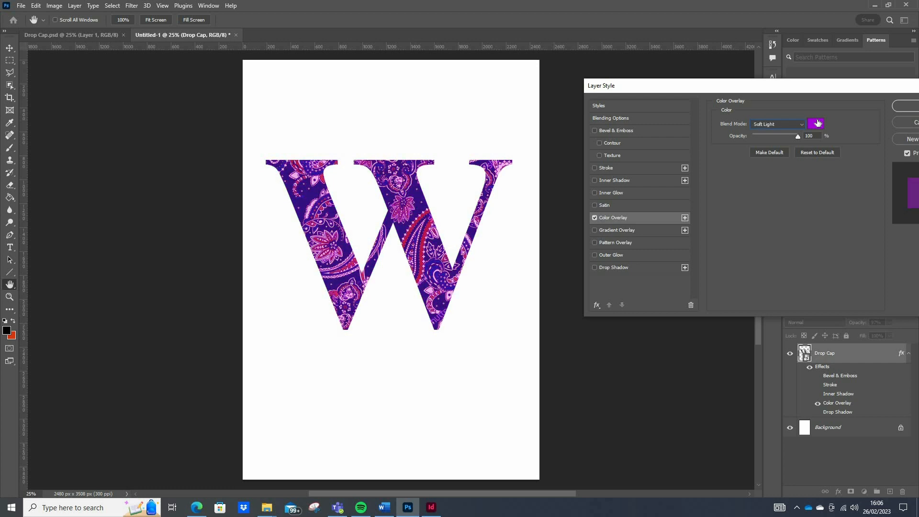
key("Down")
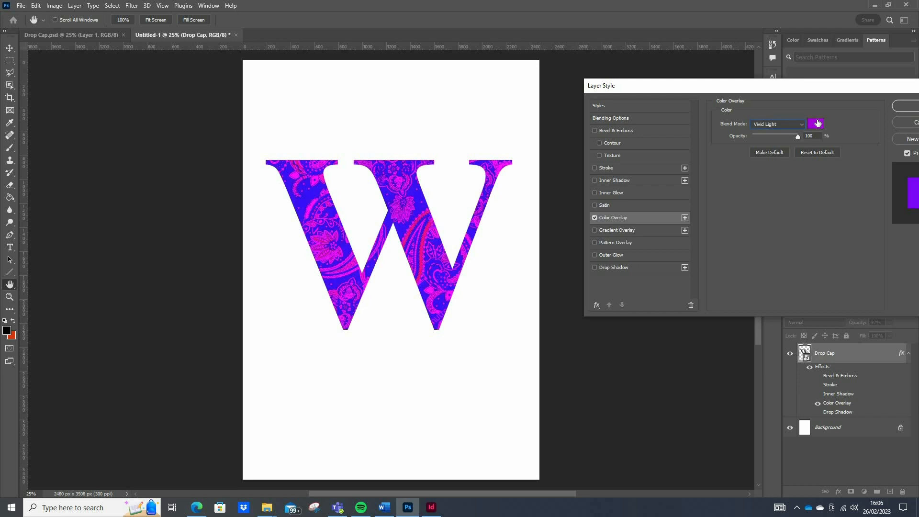
key("Down")
key("Down")
key("Down")
key("Down")
key("Down")
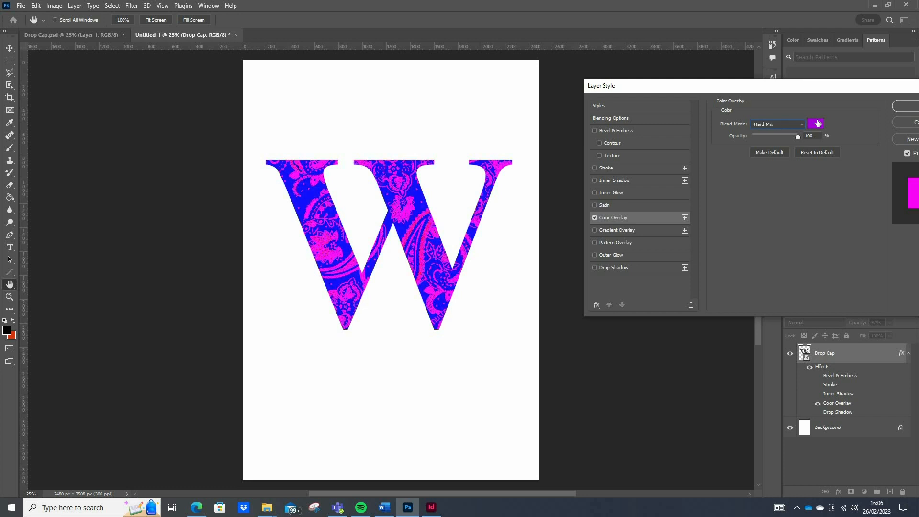
key("Down")
key("Down")
key("Down")
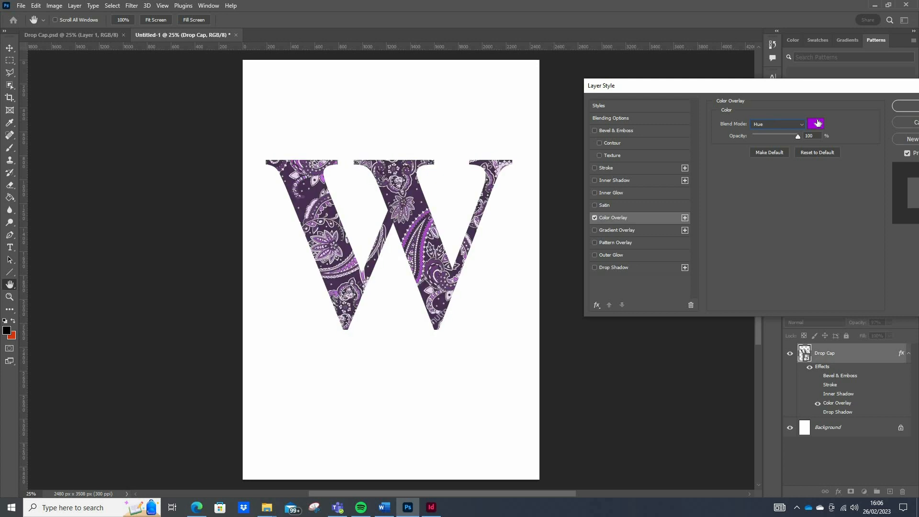
key("Down")
key("Down")
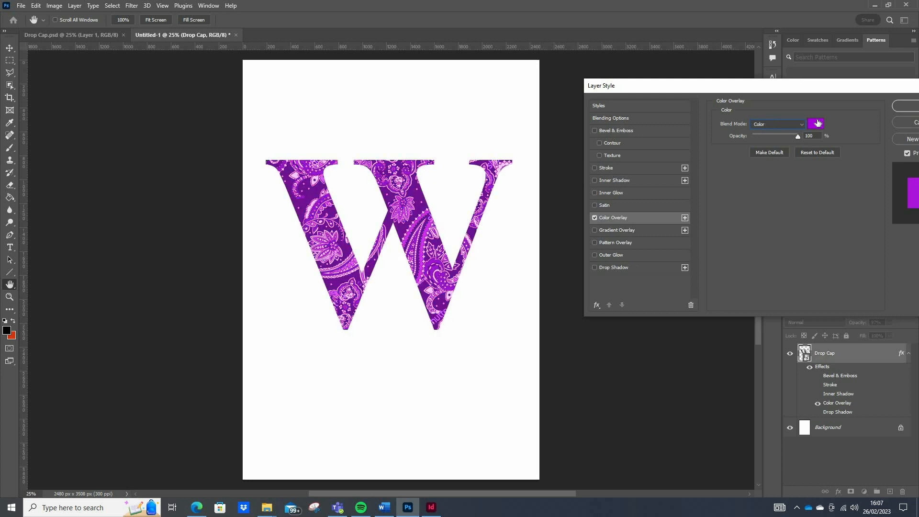
Go back through the color overlay's blend modes in reverse order, past Subtract and Vivid Light, to Screen
key("Up")
key("Up")
key("Up")
key("Up")
key("Up")
key("Up")
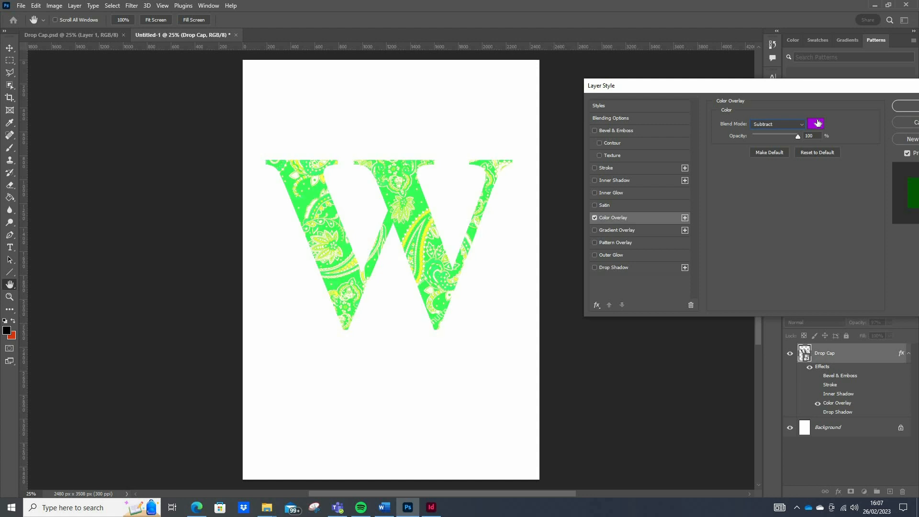
key("Up")
key("Up")
key("Up")
key("Up")
key("Up")
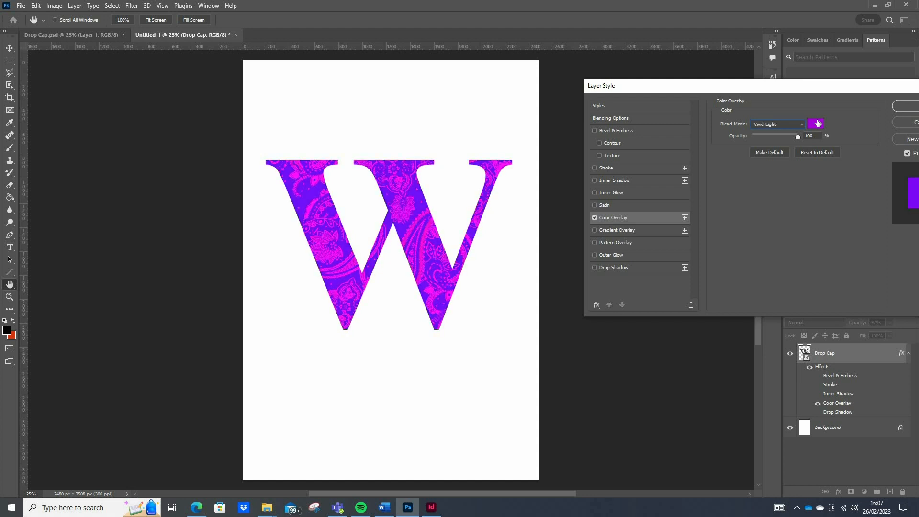
key("Up")
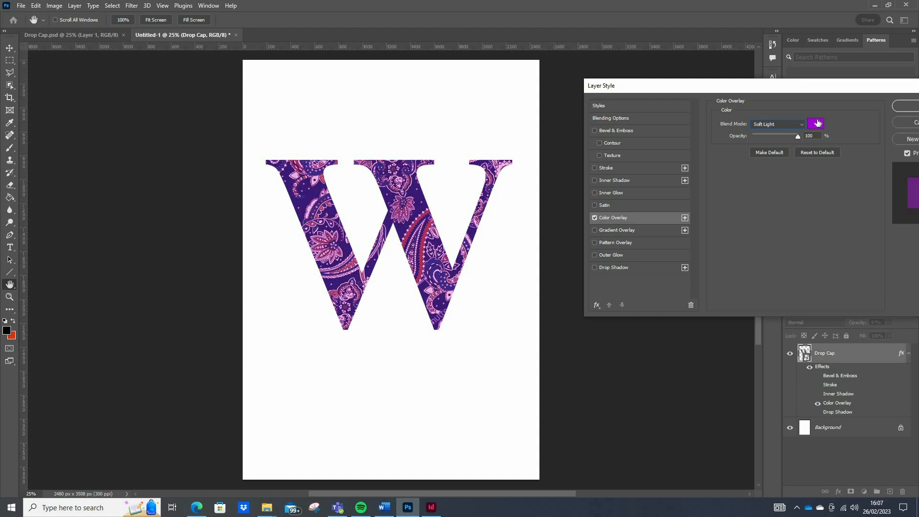
key("Up")
key("Up")
key("Up")
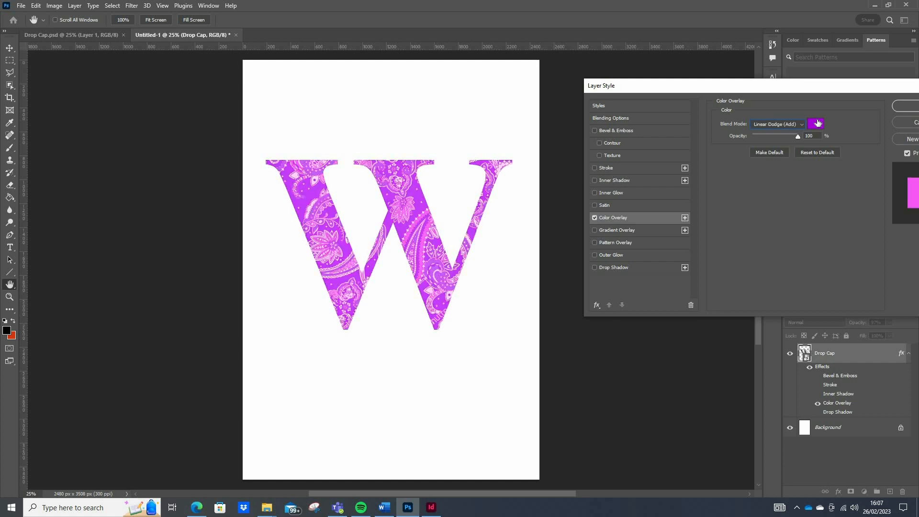
key("Up")
key("Up")
key("Up")
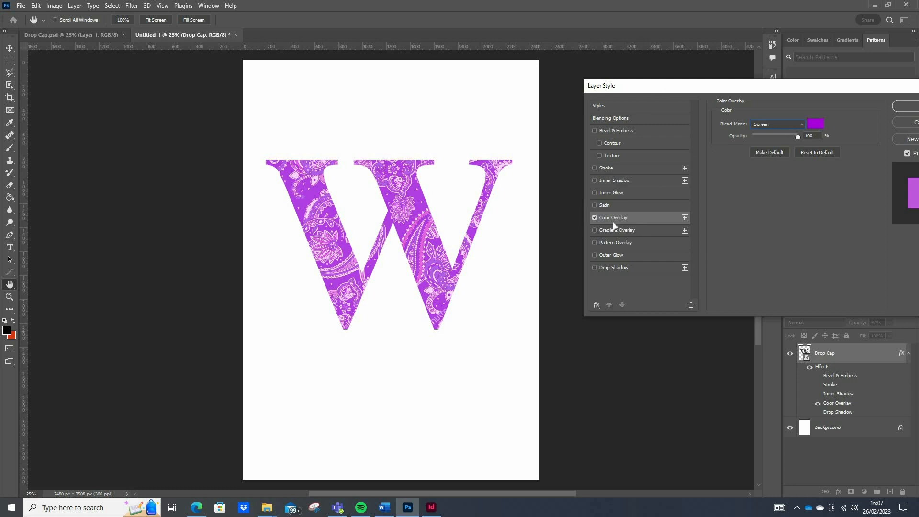
Turn off the letter's Color Overlay and confirm the layer style
left_click(594, 217)
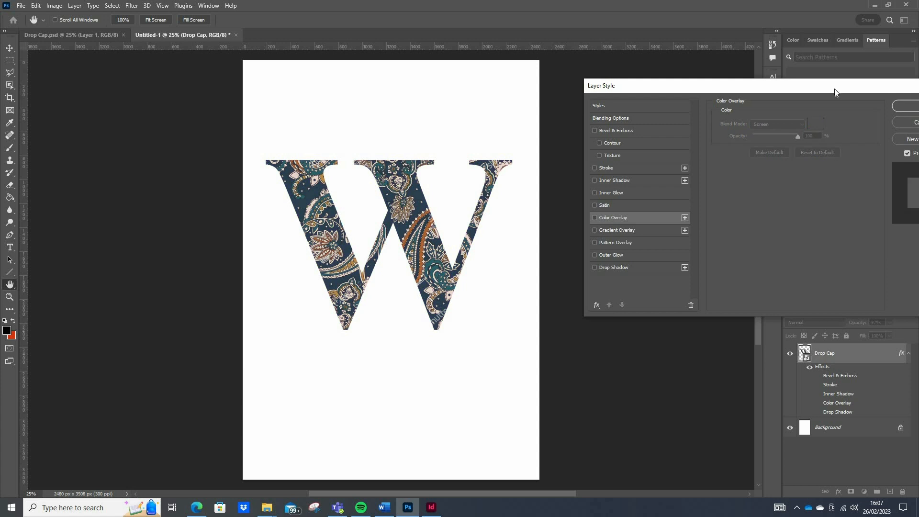
left_click_drag(834, 88, 764, 87)
key("Return")
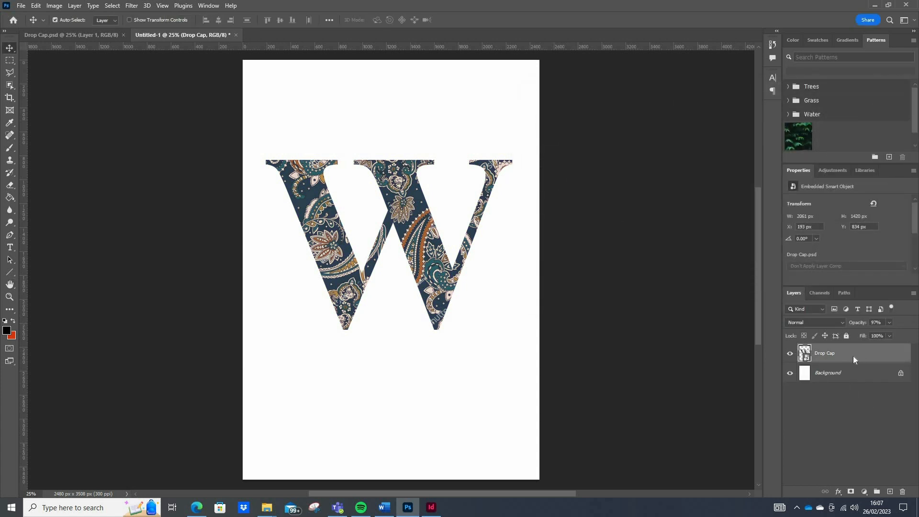
Reopen the Drop Cap layer's blending options, turn on Drop Shadow and add a second Drop Shadow instance
right_click(855, 359)
left_click(785, 74)
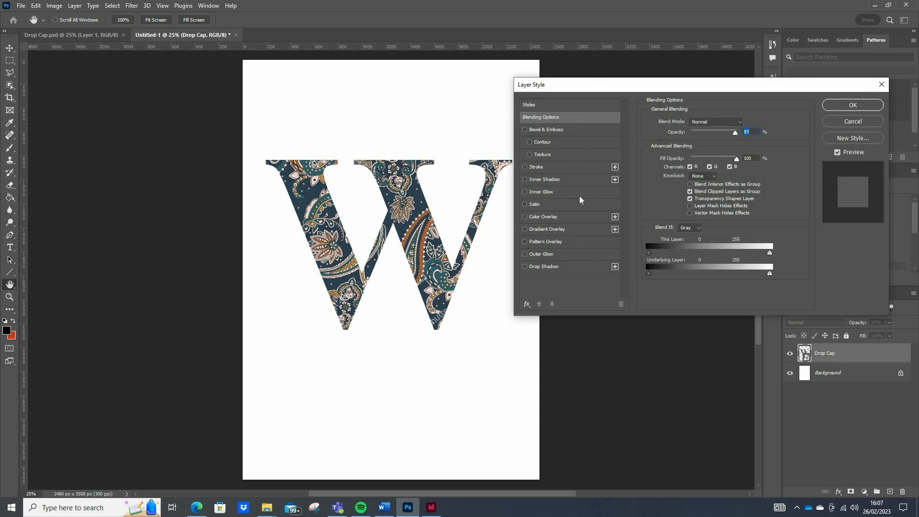
left_click(544, 266)
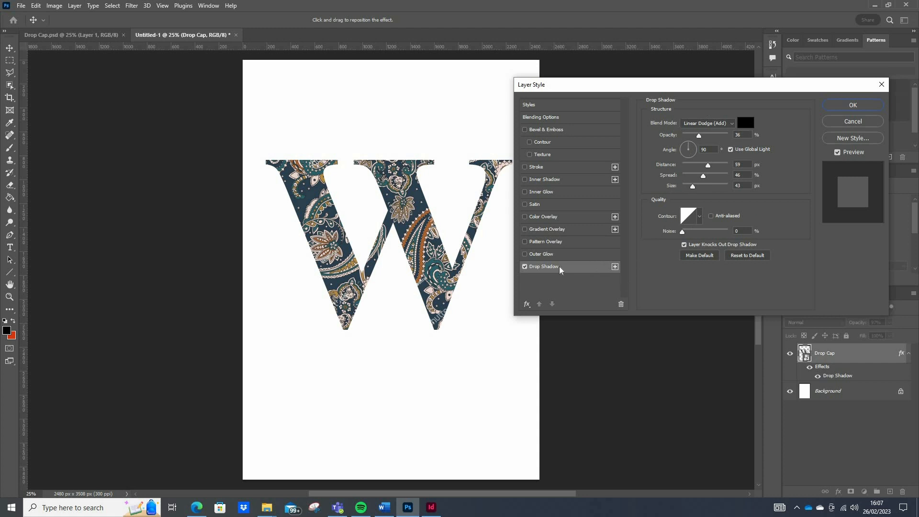
left_click(615, 267)
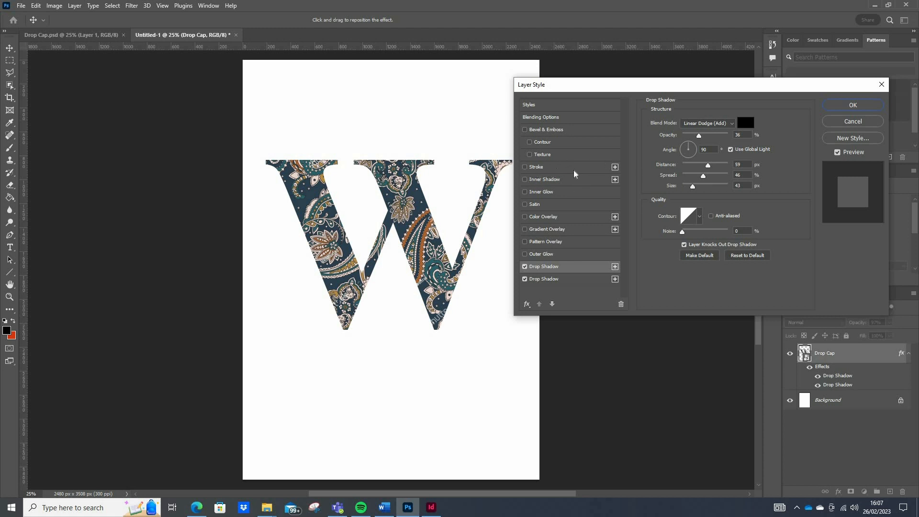
Add a second Stroke instance to the letter, enable both strokes and color the lower one red, ff0000
left_click(615, 167)
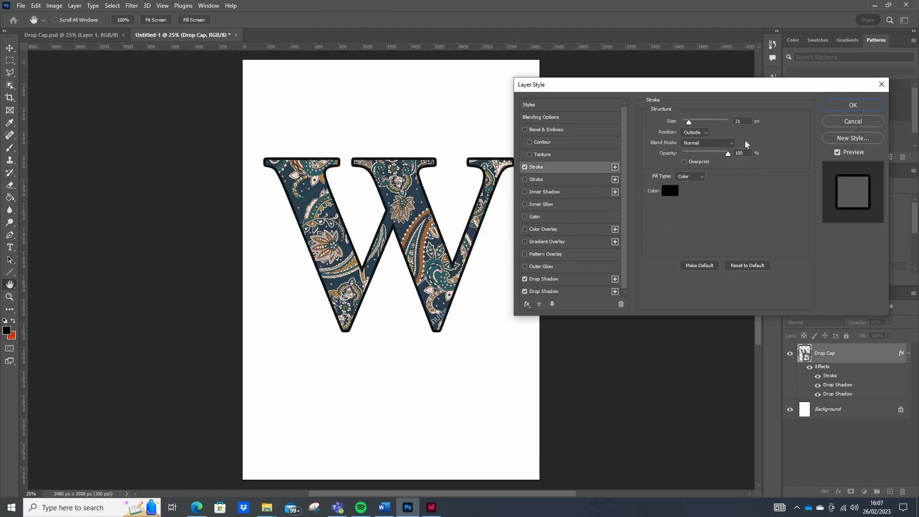
left_click(577, 180)
left_click(669, 190)
type("ff0000")
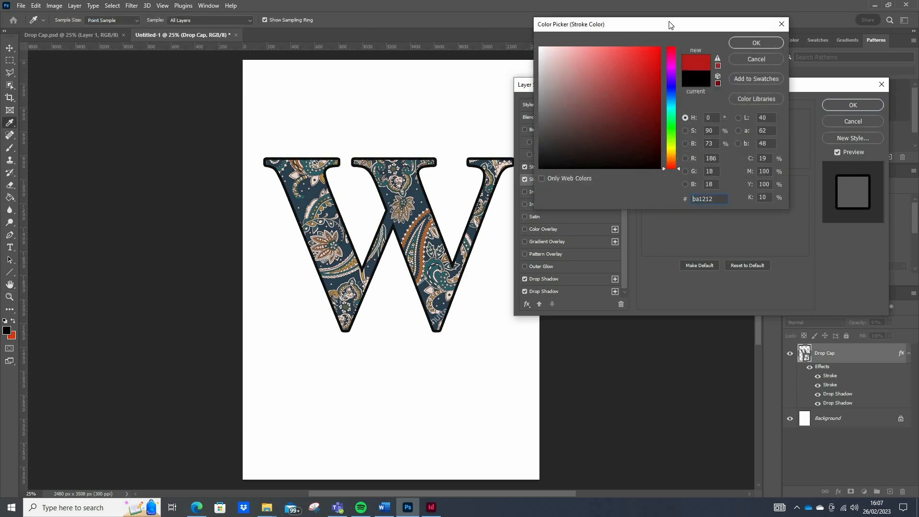
left_click(756, 43)
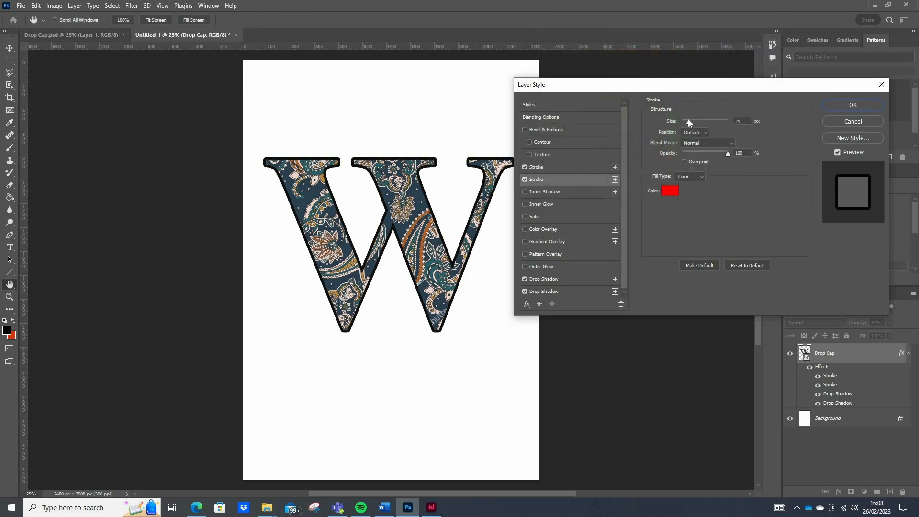
Widen the red stroke beyond the black one, then fine-tune its size down to 31 px
left_click_drag(710, 119, 692, 123)
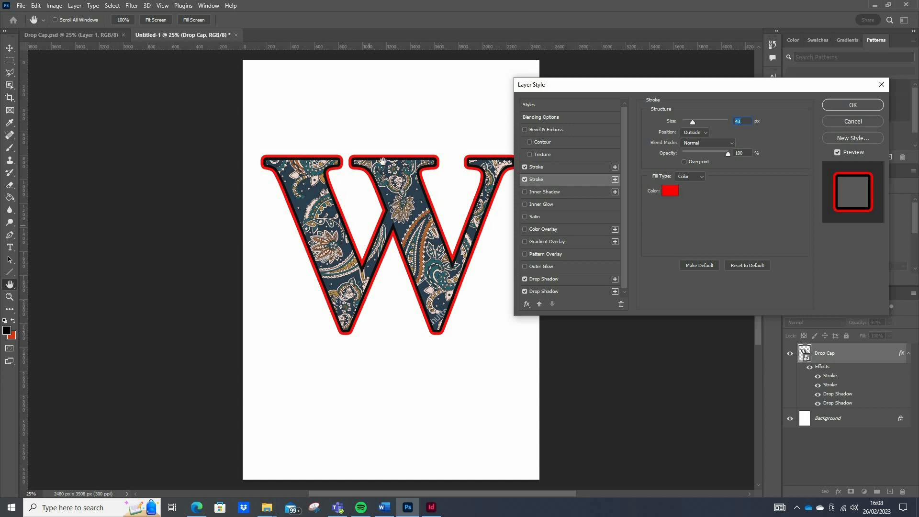
key("Down")
key("Down")
key("Down")
key("Down")
key("Down")
key("Down")
key("Down")
key("Down")
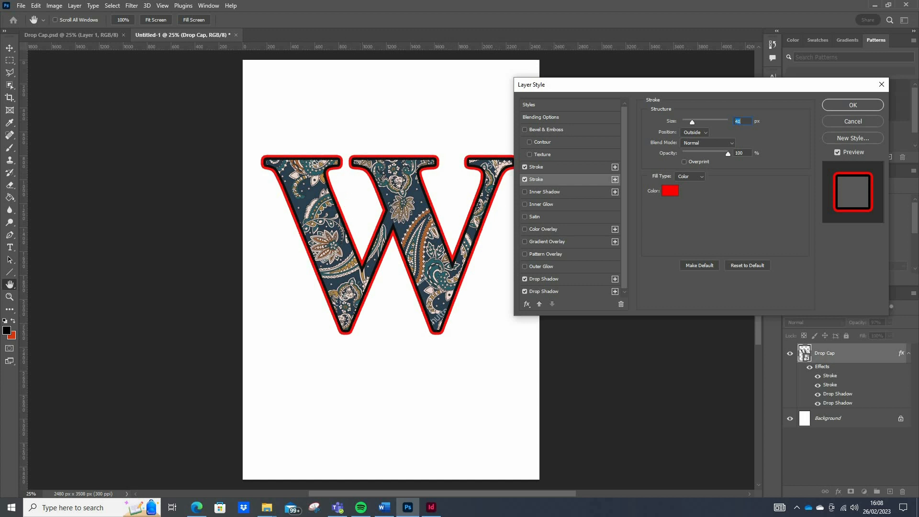
key("Down")
key("Down")
key("Down")
key("Down")
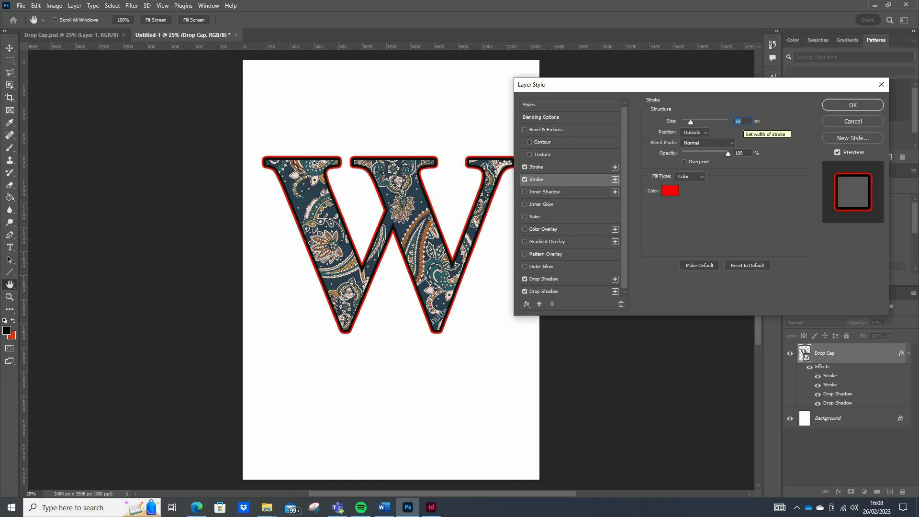
Change the outer stroke's color to a muted, less saturated red and apply the layer style
left_click(676, 191)
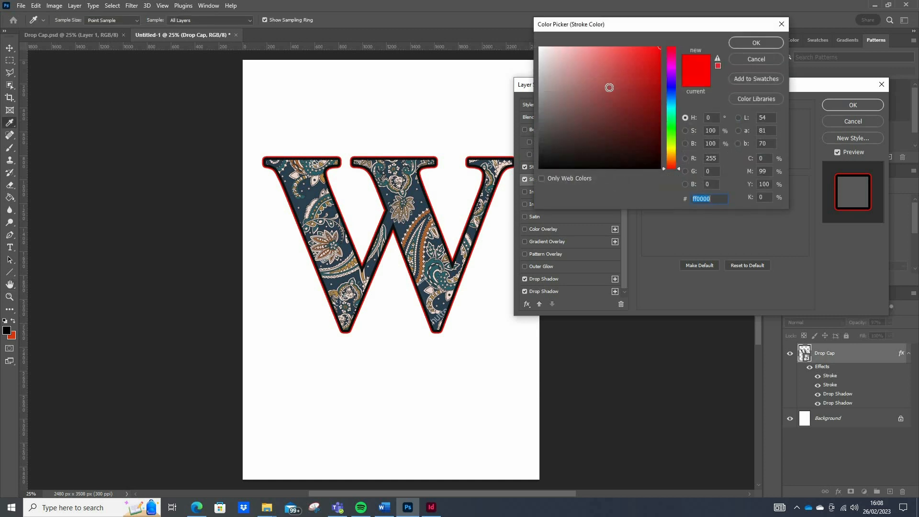
left_click(607, 86)
key("Return")
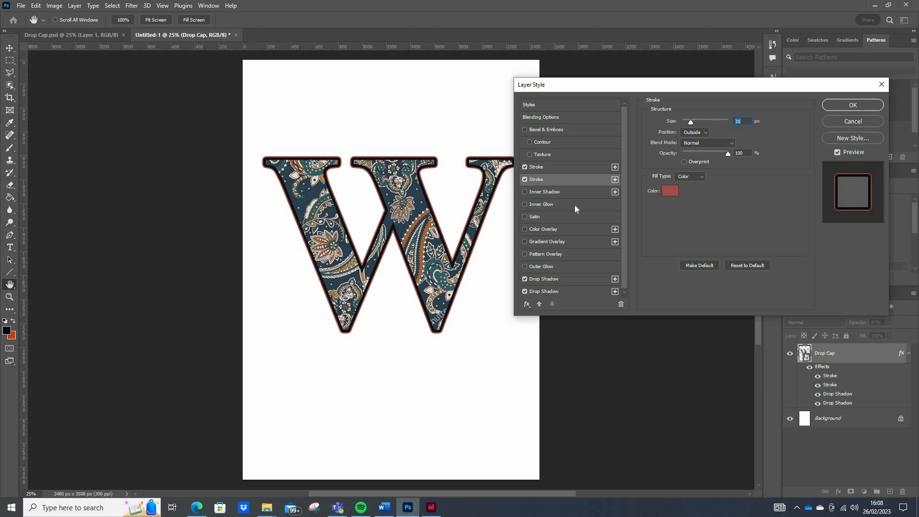
left_click(864, 106)
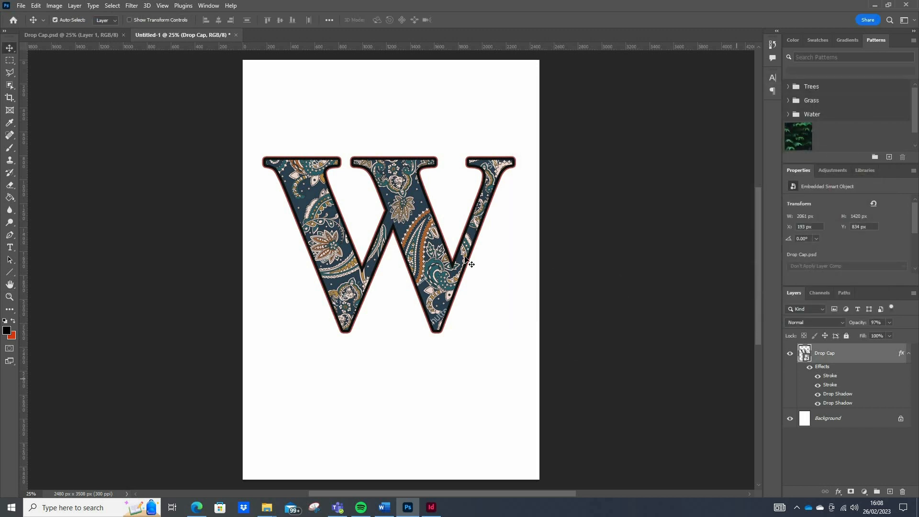